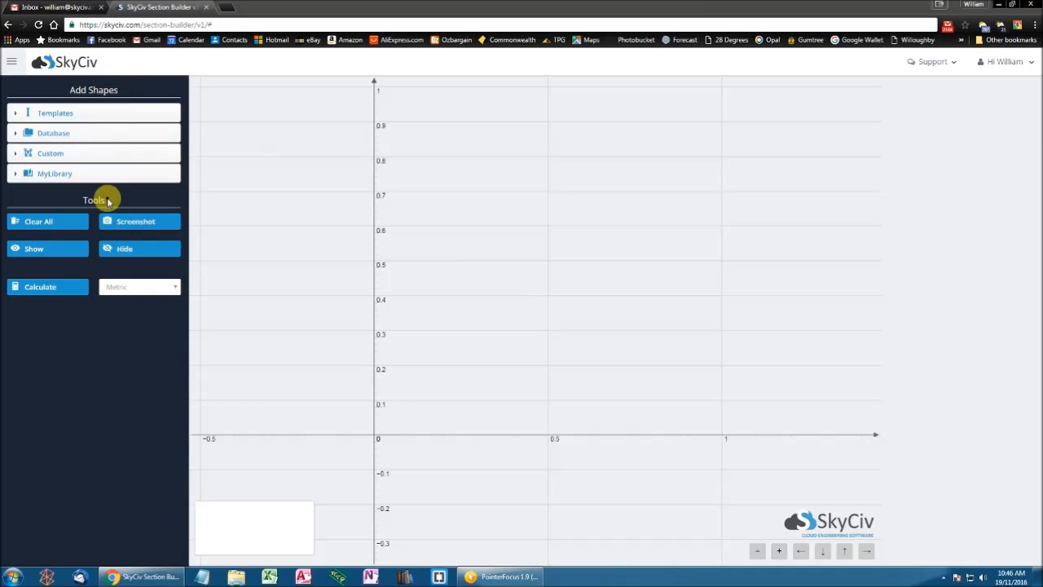
# - Add the Box Girder template to the canvas, showing its dimensions (height 180 mm, top width 225 mm)
pyautogui.click(108, 120)
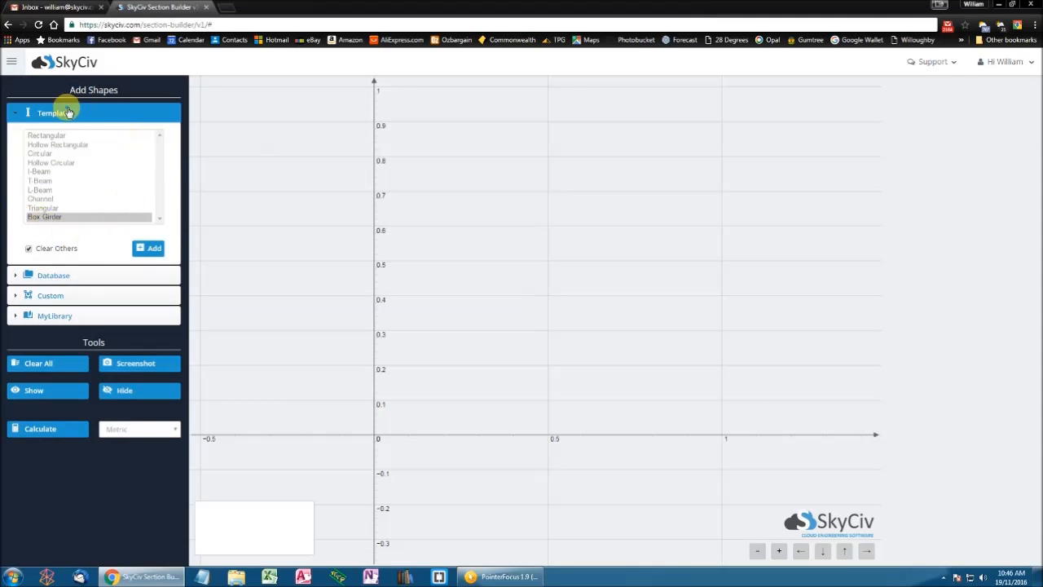
pyautogui.click(72, 218)
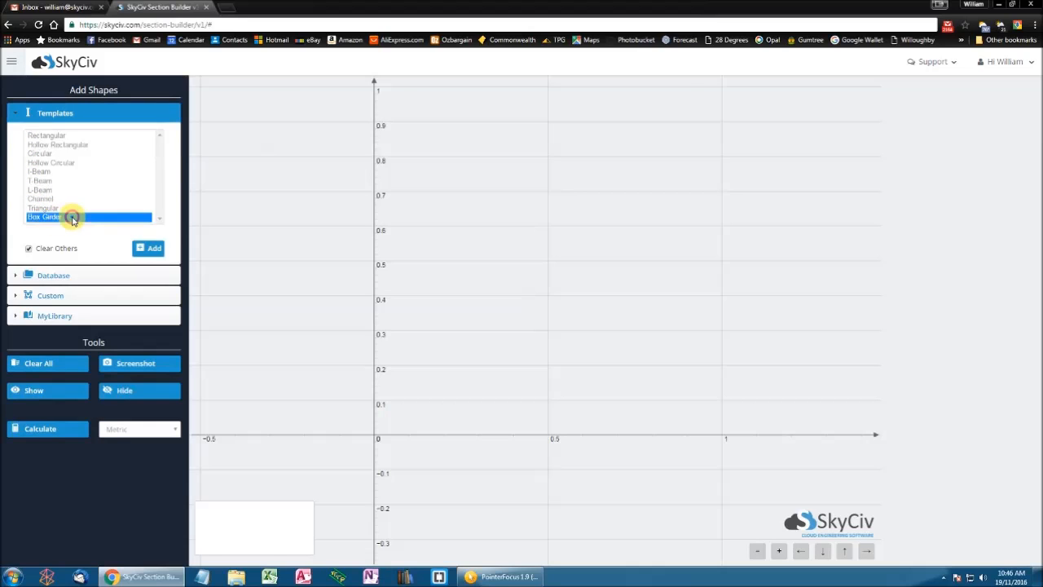
pyautogui.doubleClick(72, 219)
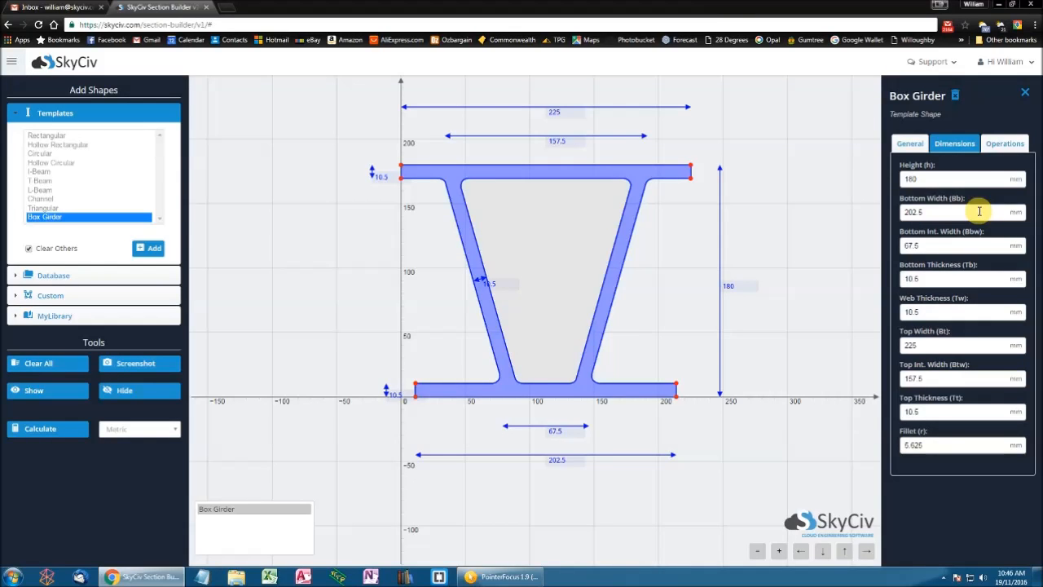
pyautogui.doubleClick(939, 181)
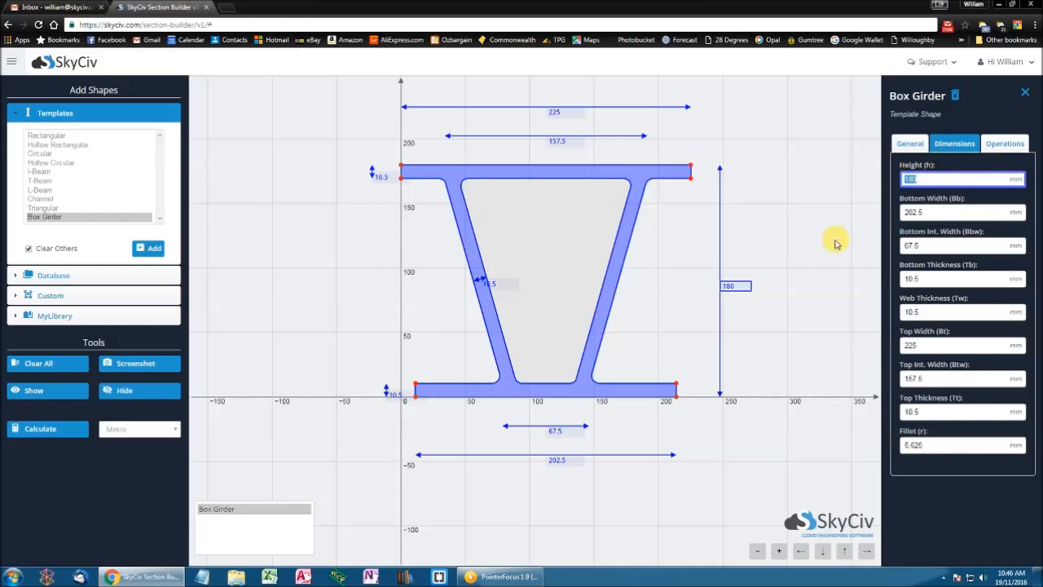
# - Change the box girder's Height field from 180 mm to 200 mm
pyautogui.click(933, 211)
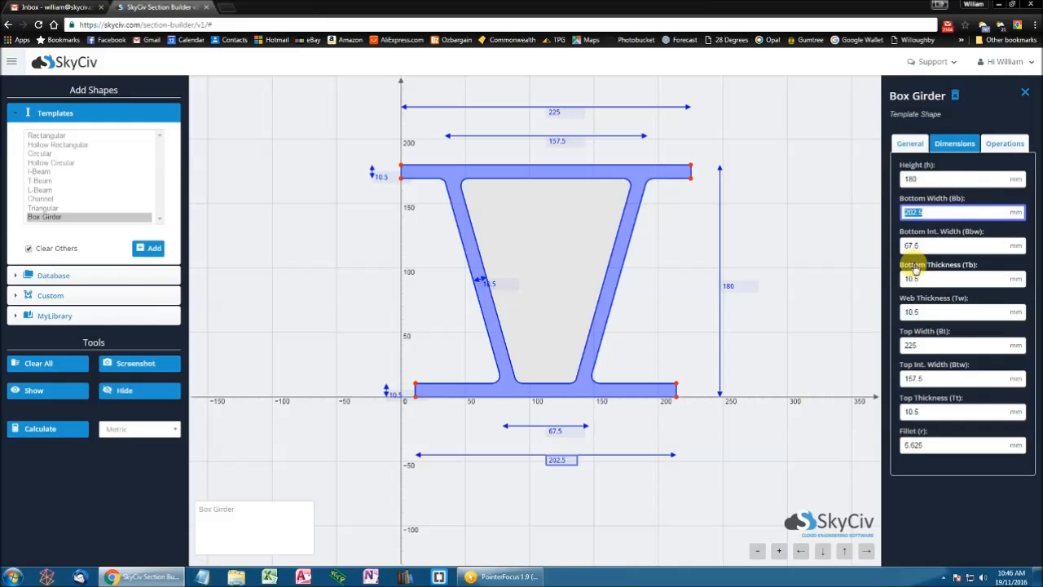
pyautogui.click(925, 178)
pyautogui.write('200')
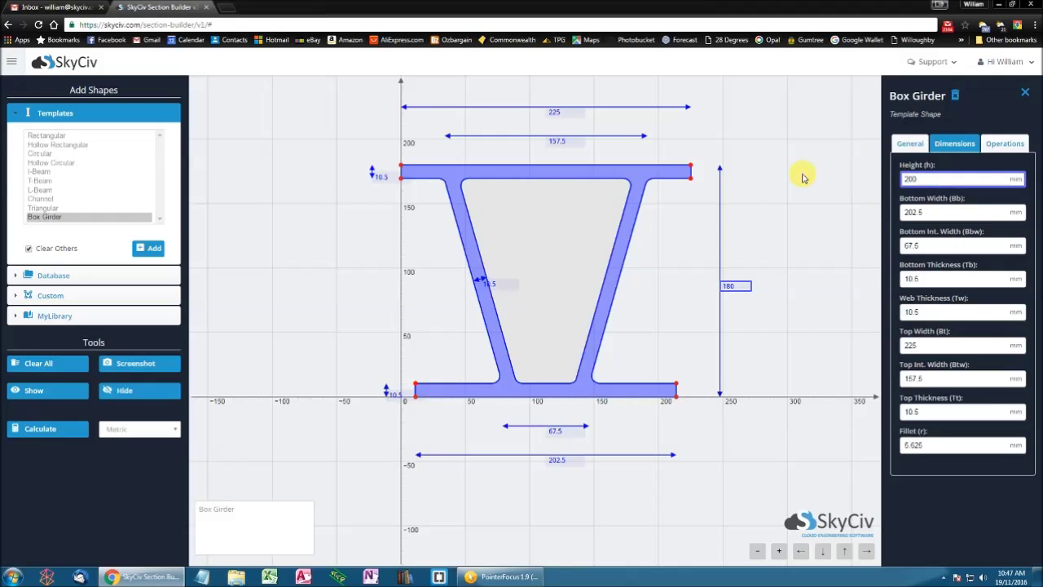
pyautogui.press('Tab')
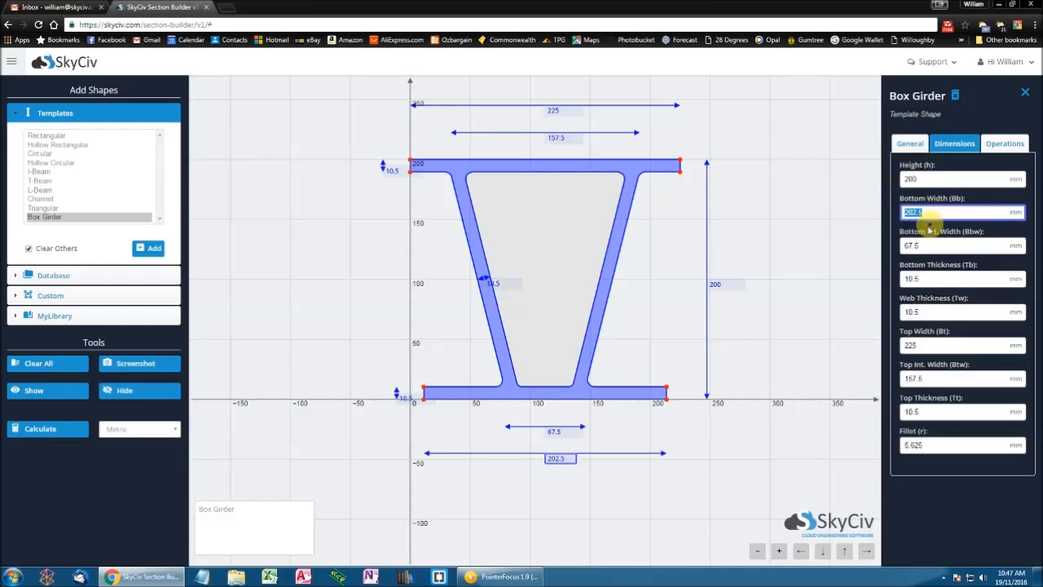
# - Edit the bottom-width label on the drawing from 202.5 mm to 220 mm and verify it
pyautogui.click(573, 461)
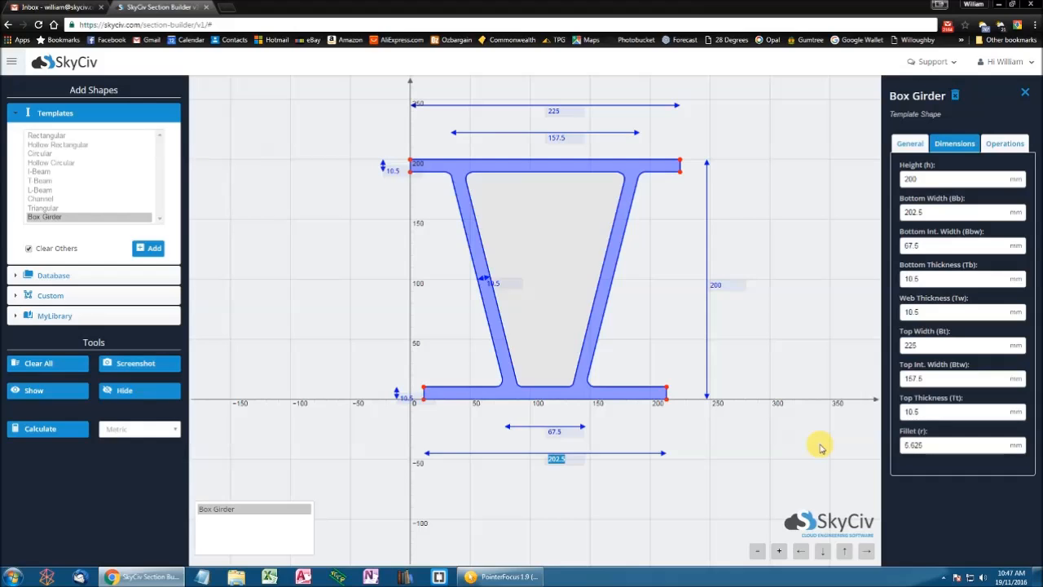
pyautogui.write('220')
pyautogui.press('Return')
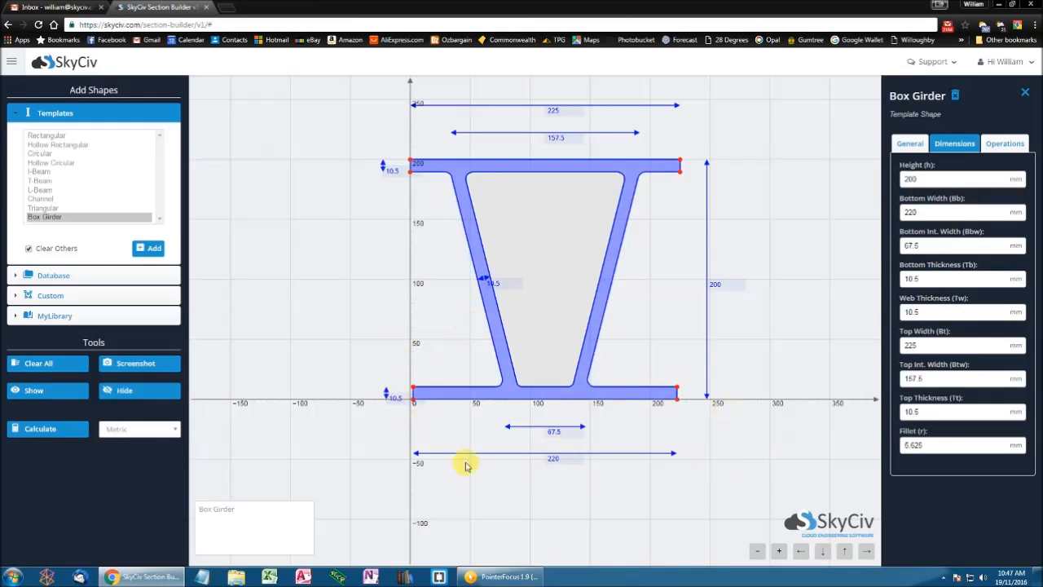
pyautogui.doubleClick(954, 211)
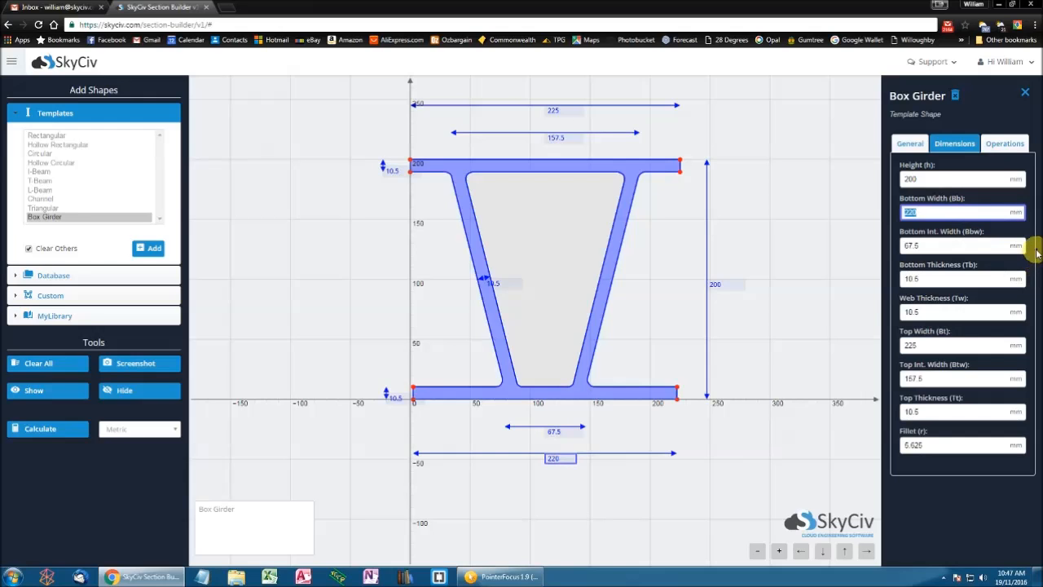
# - Switch from Templates to the Database browser and navigate into the Australian 300 Grade sections
pyautogui.click(123, 115)
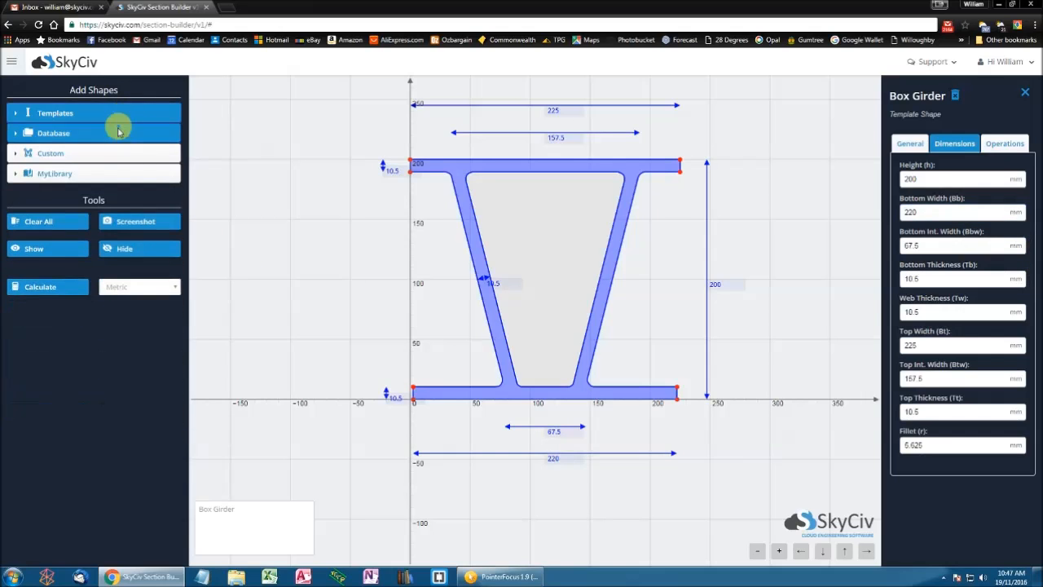
pyautogui.click(117, 136)
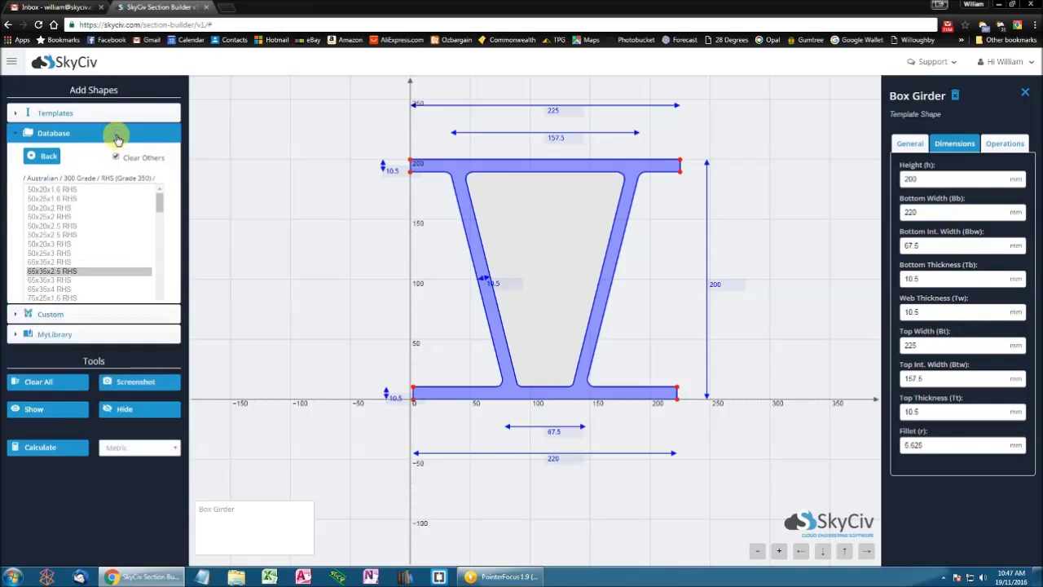
pyautogui.click(34, 159)
pyautogui.click(35, 159)
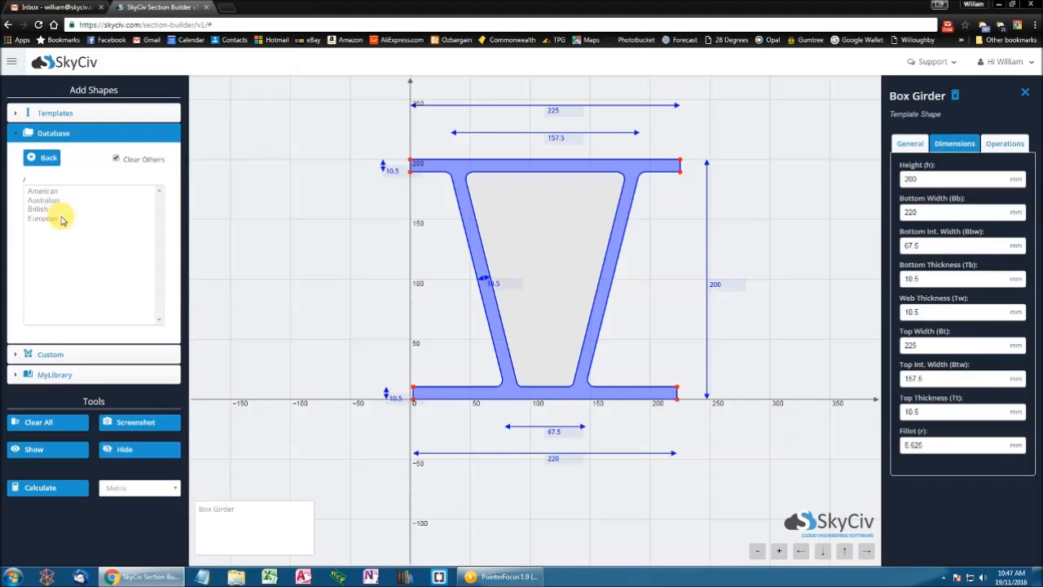
pyautogui.click(65, 200)
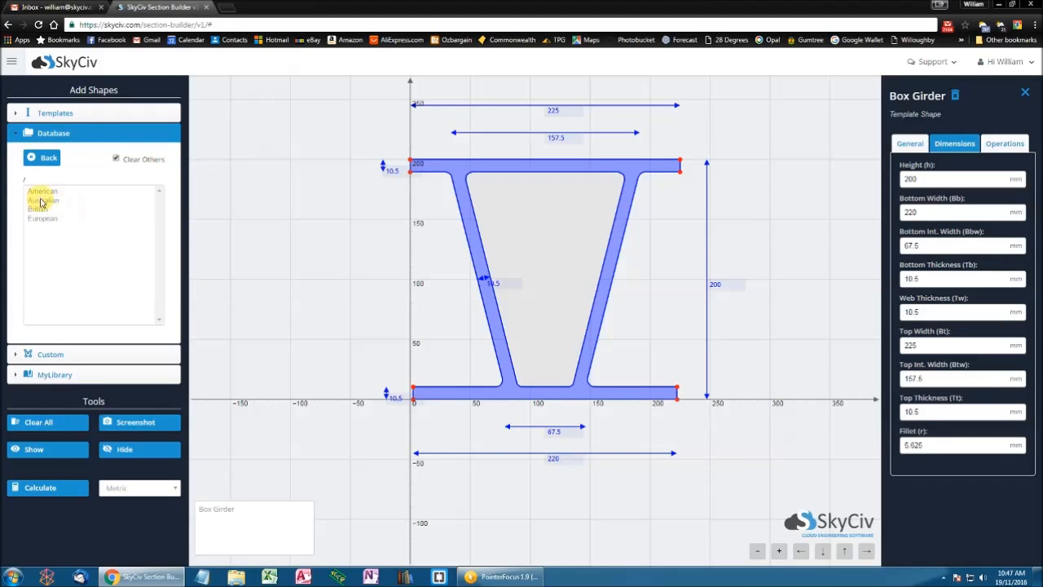
# - Pick the 65x35x3 RHS section, replacing the box girder, and begin editing its height
pyautogui.click(53, 191)
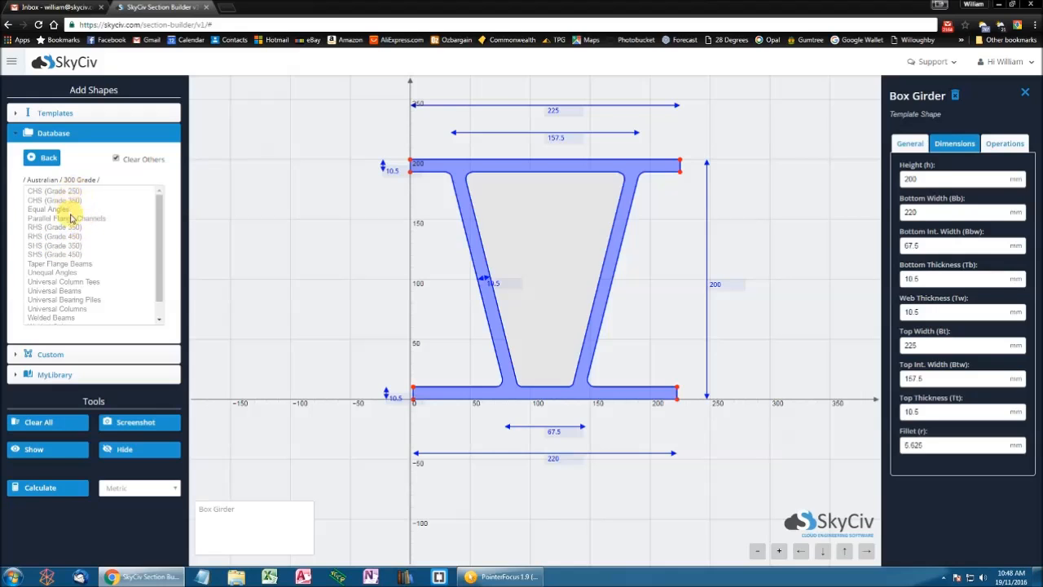
pyautogui.scroll(-2, 73, 220)
pyautogui.scroll(2, 77, 235)
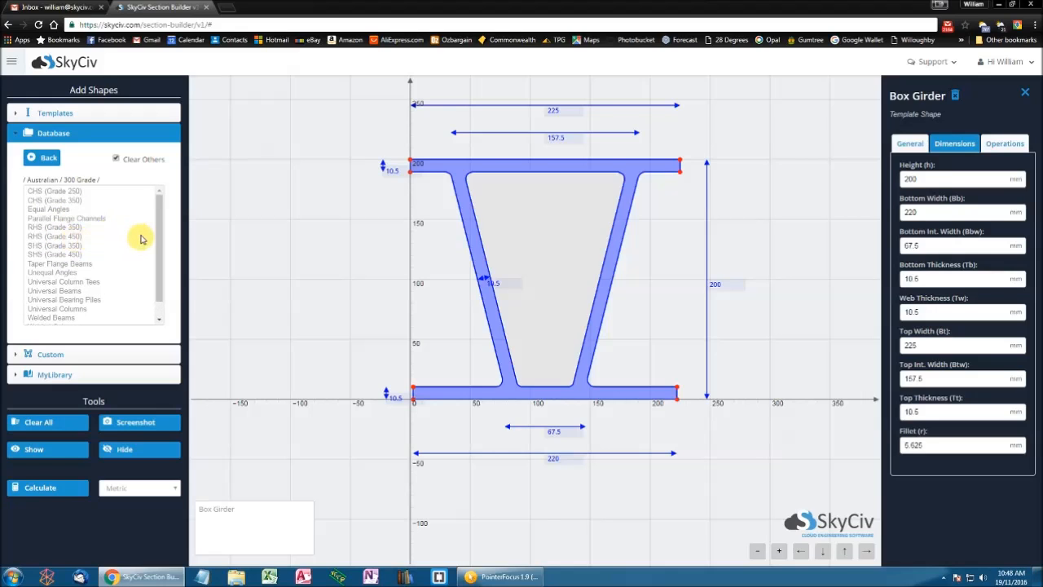
pyautogui.click(58, 228)
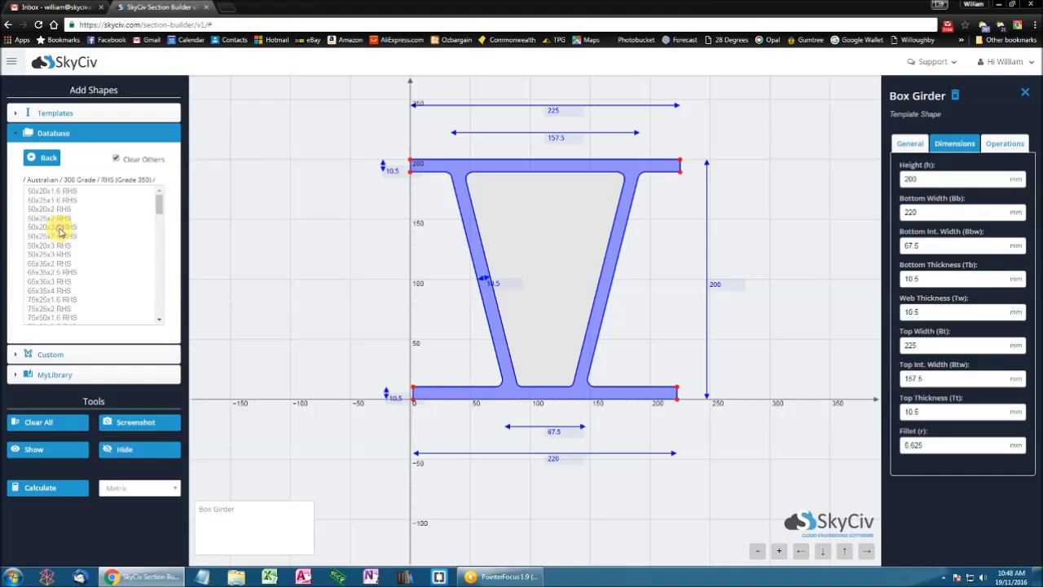
pyautogui.click(52, 281)
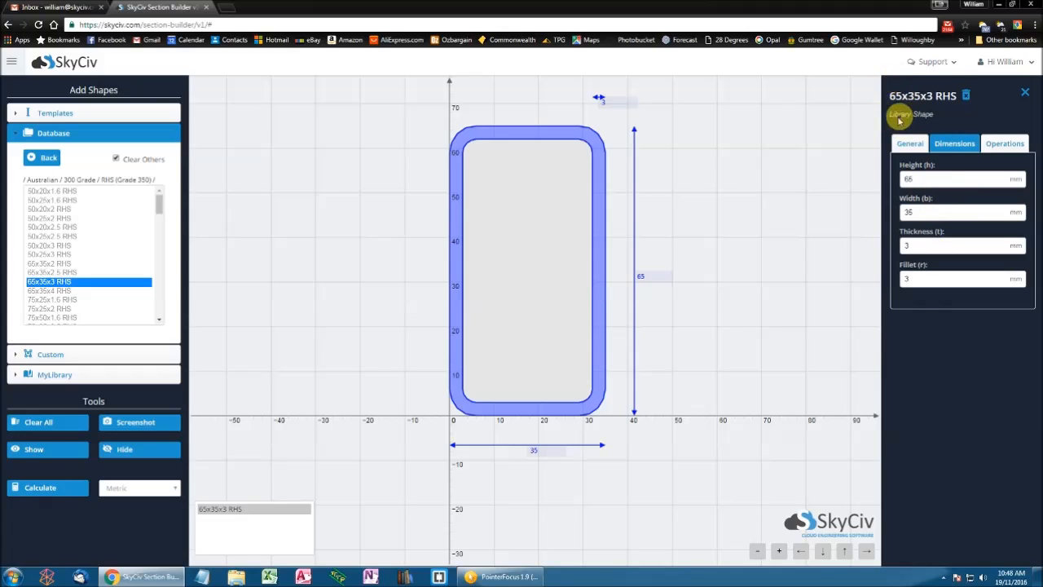
pyautogui.doubleClick(938, 179)
pyautogui.write('85')
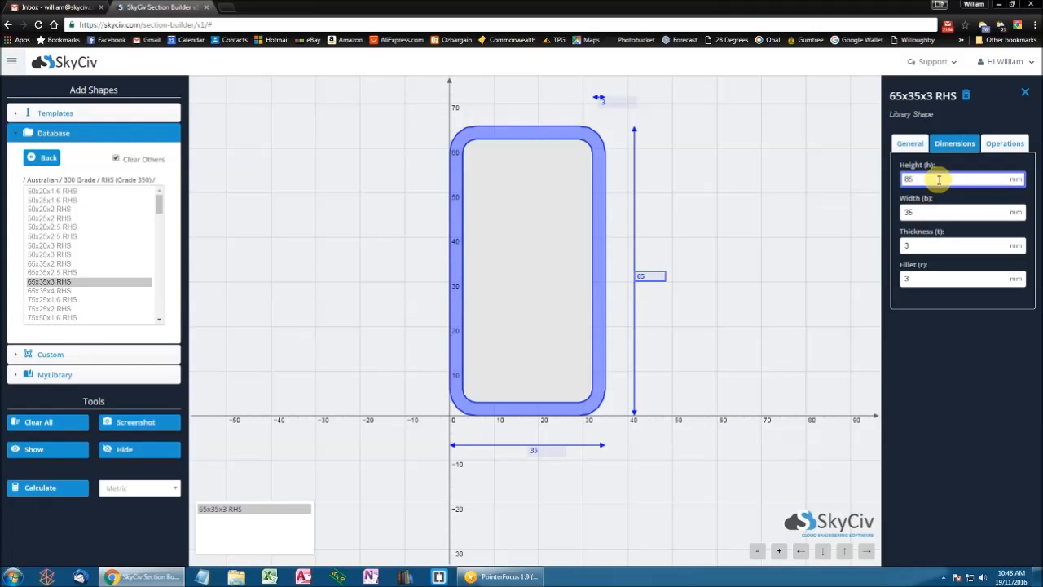
# - Apply the 85 mm height to the RHS section and collapse the Database browser
pyautogui.press('Tab')
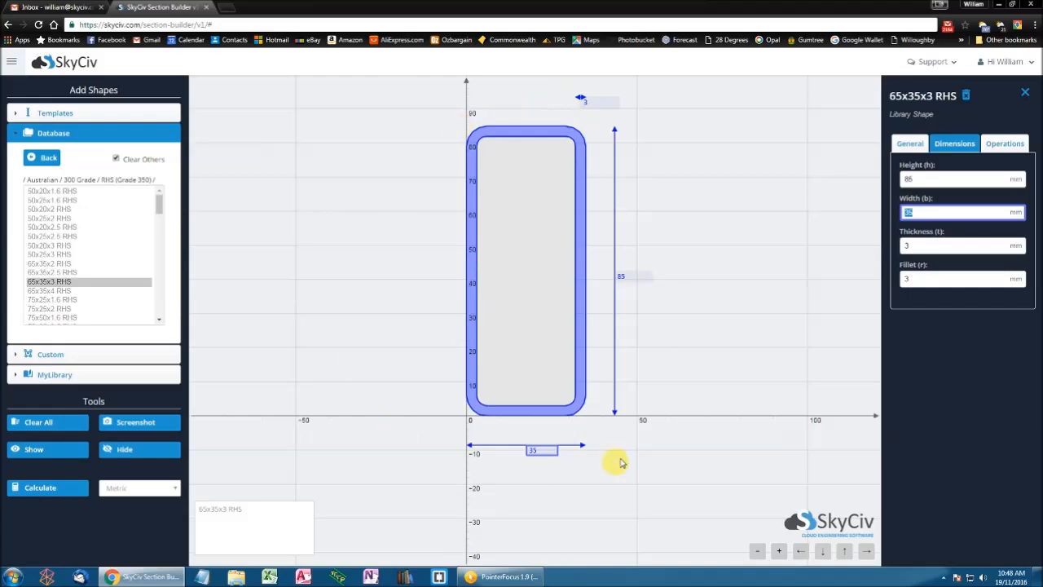
pyautogui.click(122, 135)
# - Clear the canvas, add a sample custom points shape, then clear it again
pyautogui.click(58, 222)
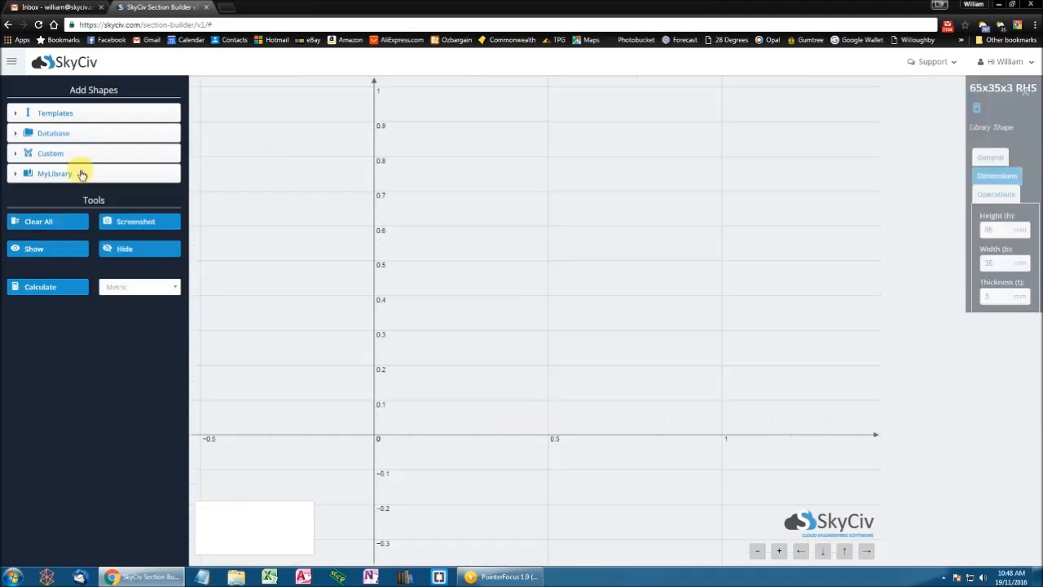
pyautogui.click(88, 154)
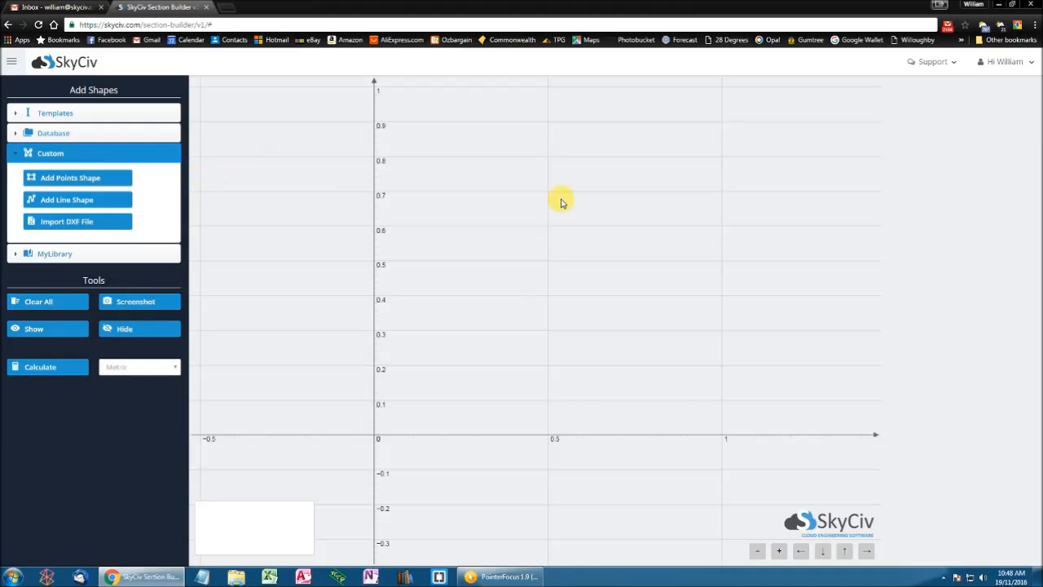
pyautogui.click(109, 177)
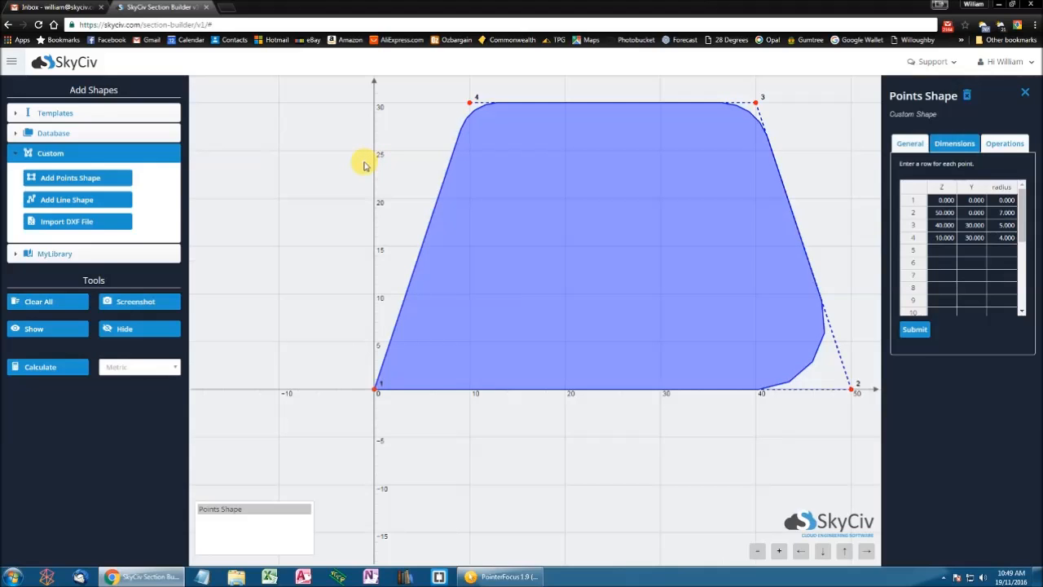
pyautogui.click(49, 301)
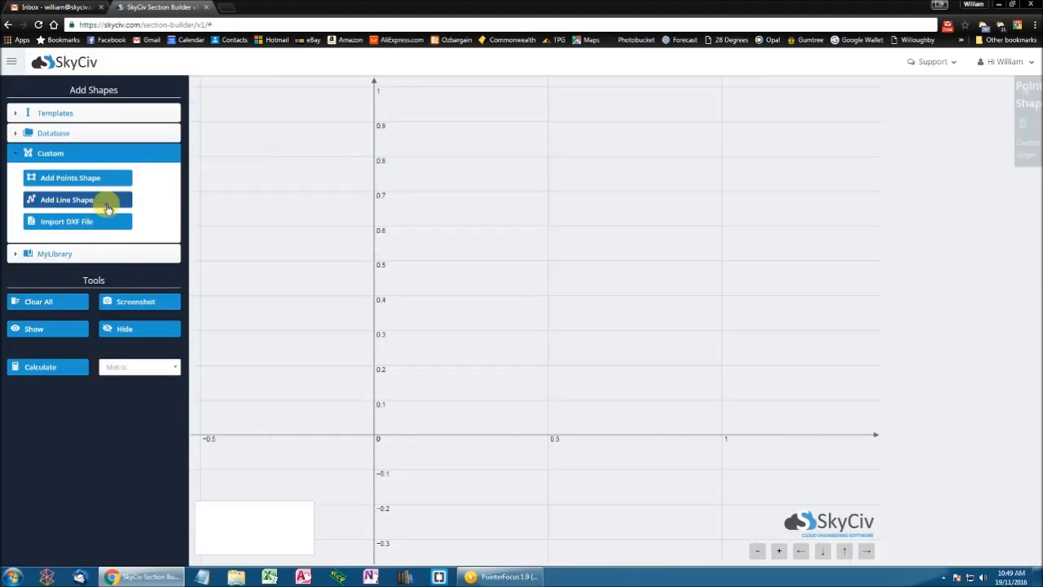
# - Add a sample 4 mm-thick custom line shape, then clear it from the canvas
pyautogui.click(107, 203)
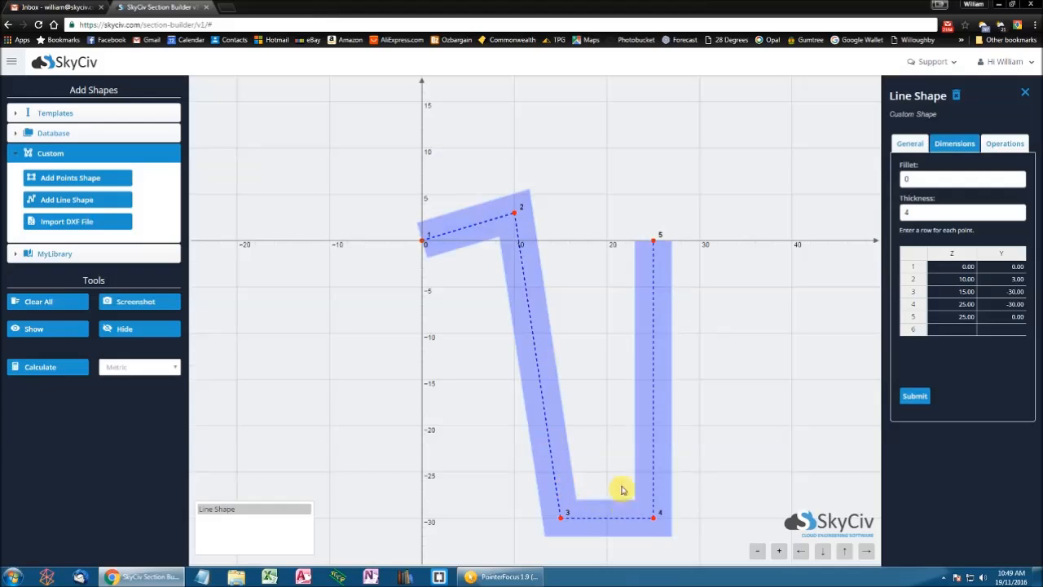
pyautogui.click(65, 304)
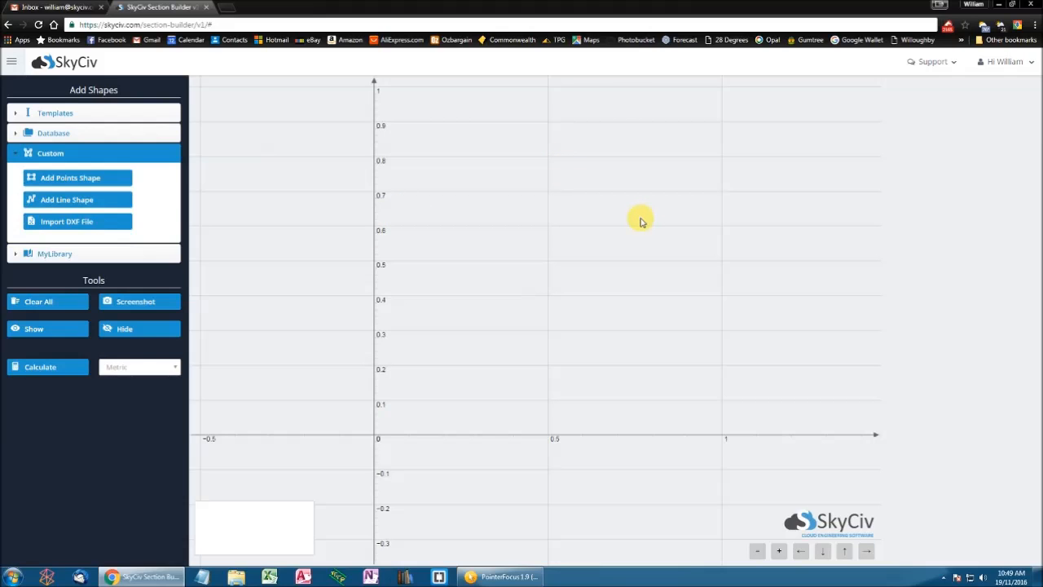
# - Collapse Custom and load the saved ArmLegBeam section from MyLibrary
pyautogui.click(151, 152)
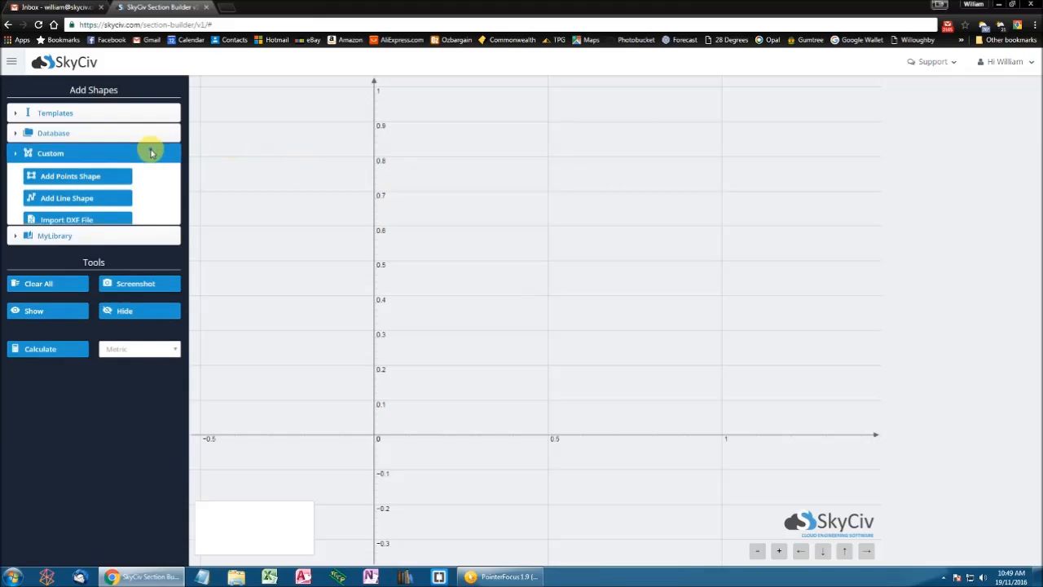
pyautogui.click(149, 173)
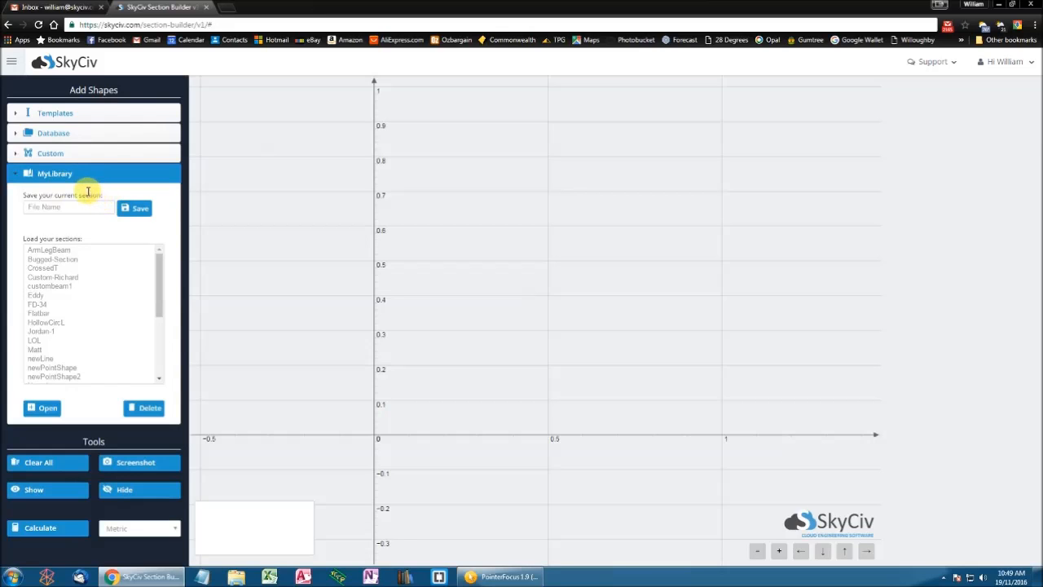
pyautogui.click(68, 251)
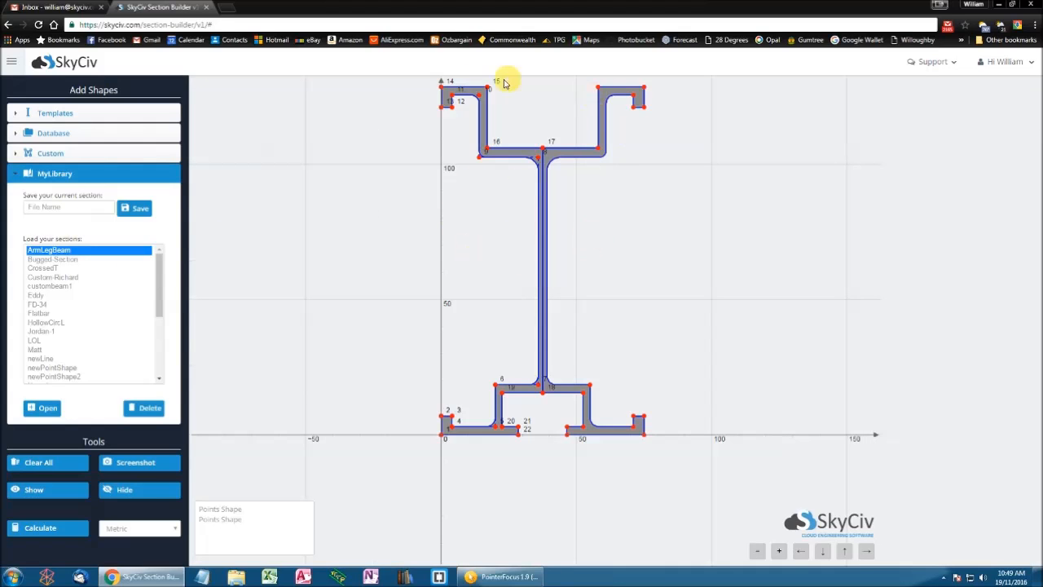
# - Select each of the beam's two point-shape halves in turn, then clear the beam
pyautogui.click(528, 155)
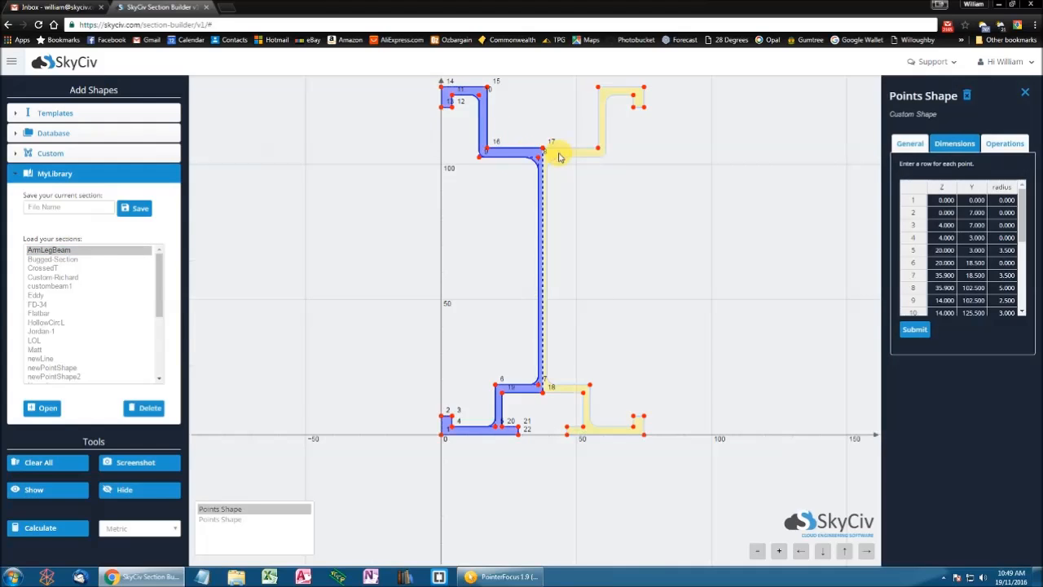
pyautogui.click(559, 157)
pyautogui.click(508, 151)
pyautogui.click(570, 155)
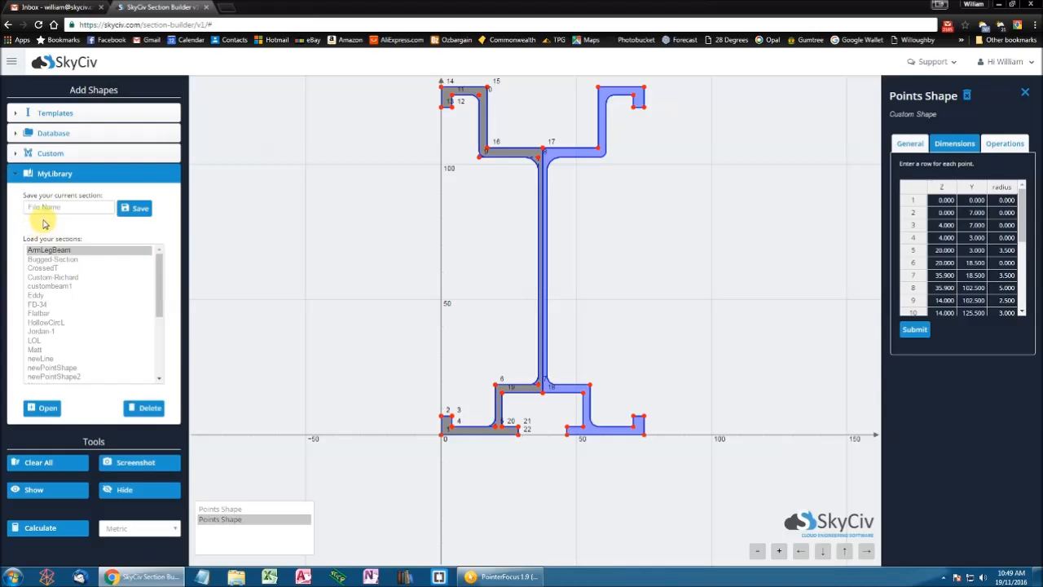
pyautogui.click(65, 463)
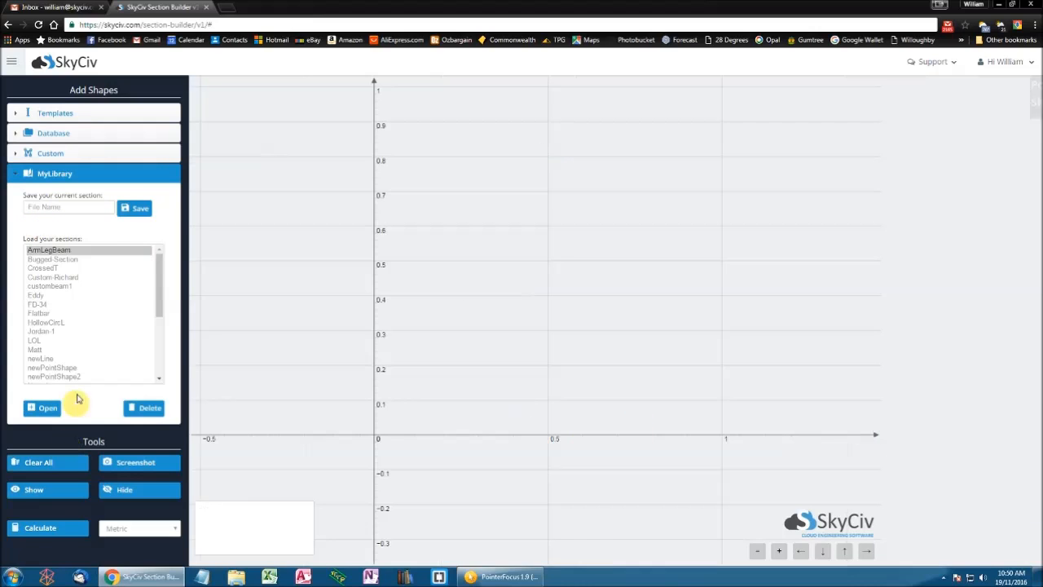
# - Collapse the MyLibrary panel, leaving all shape groups closed over the empty grid
pyautogui.click(127, 178)
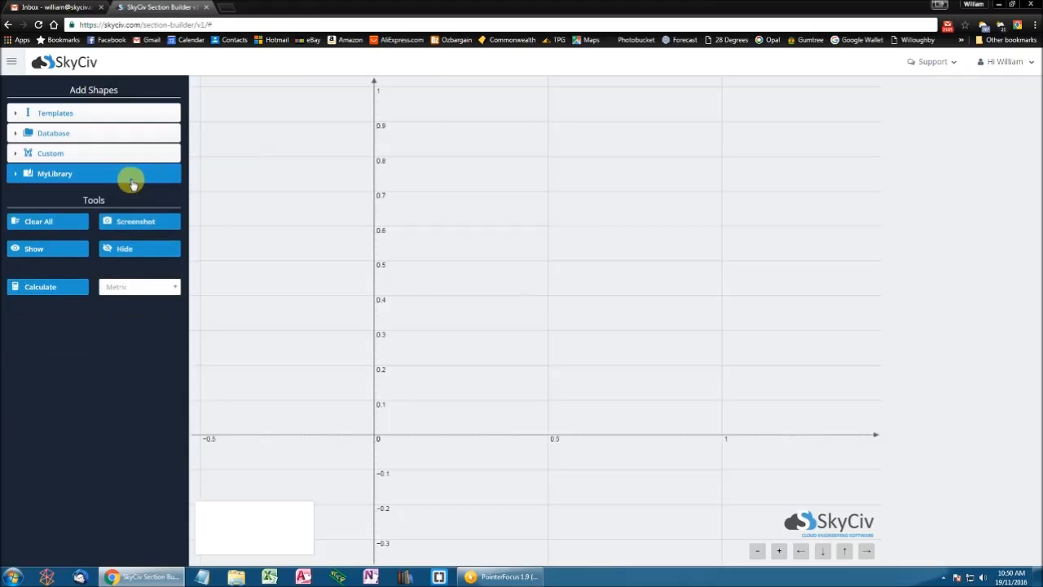